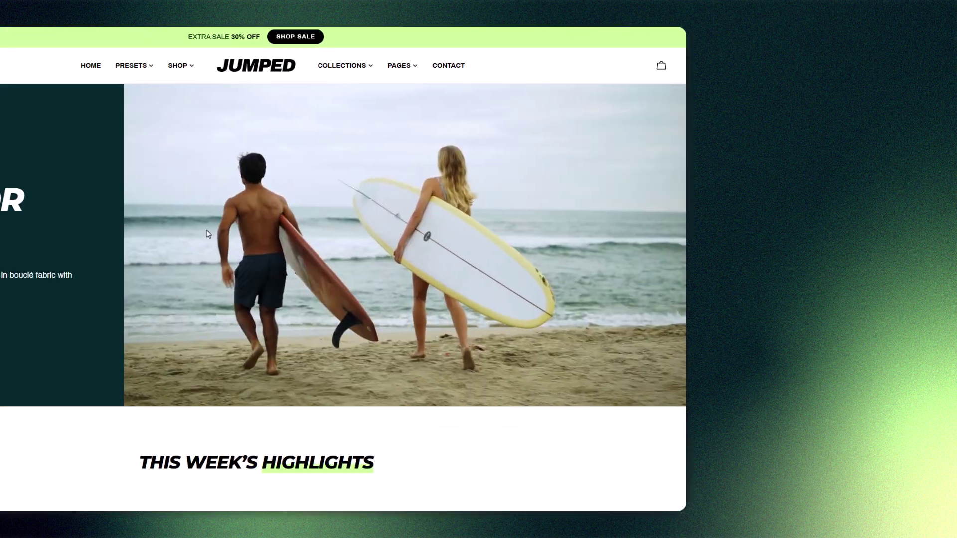
# - Open the Fusion short quick-view drawer from This Week's Highlights and show its second image
pyautogui.scroll(-1, 433, 236)
pyautogui.scroll(-5, 433, 237)
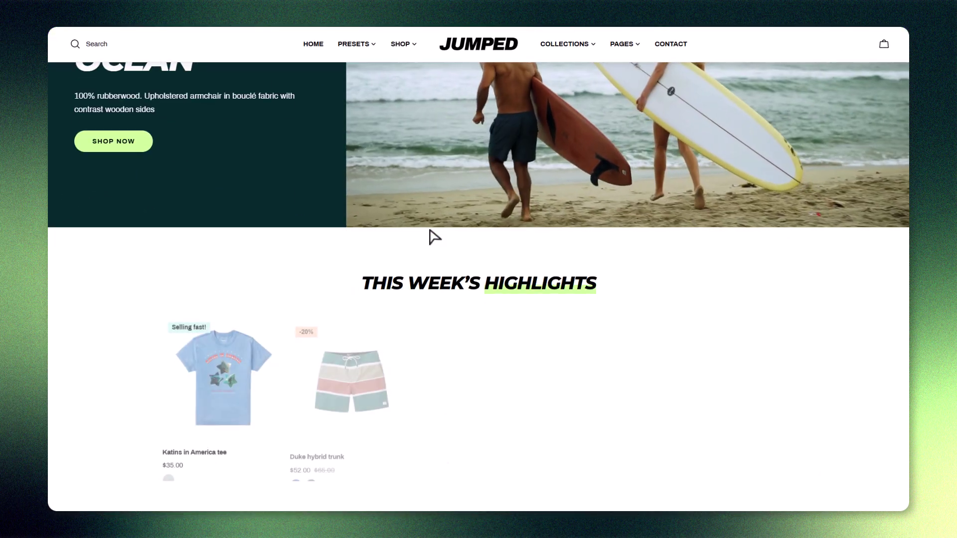
pyautogui.moveTo(372, 232)
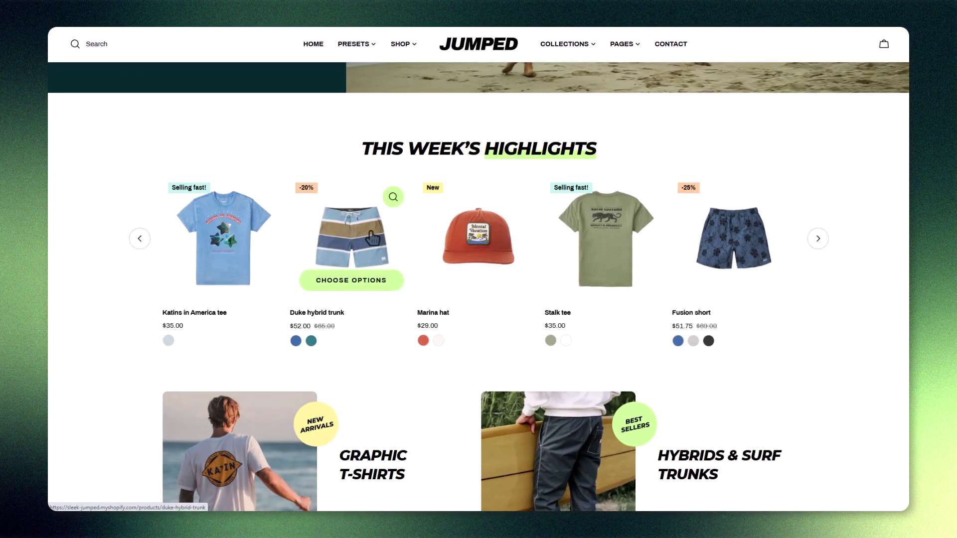
pyautogui.moveTo(458, 235)
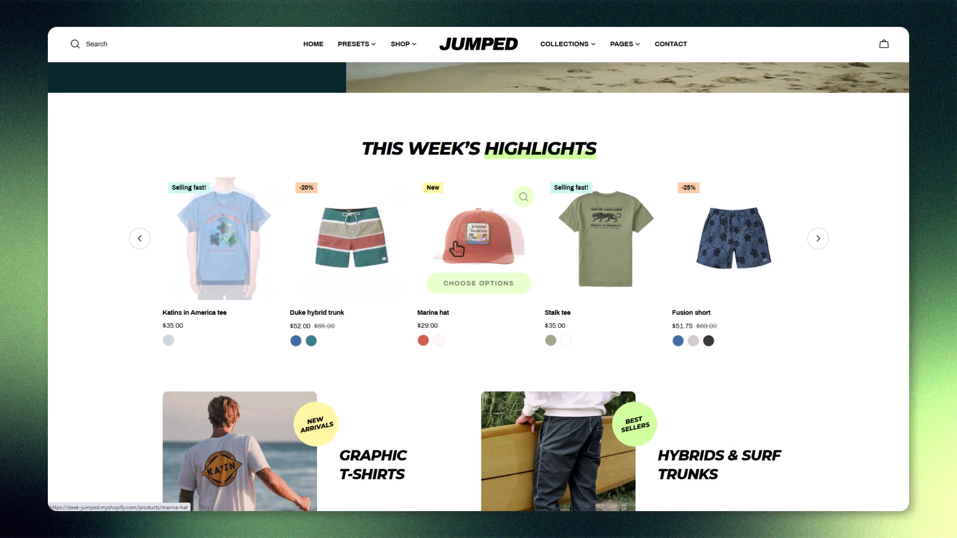
pyautogui.moveTo(729, 269)
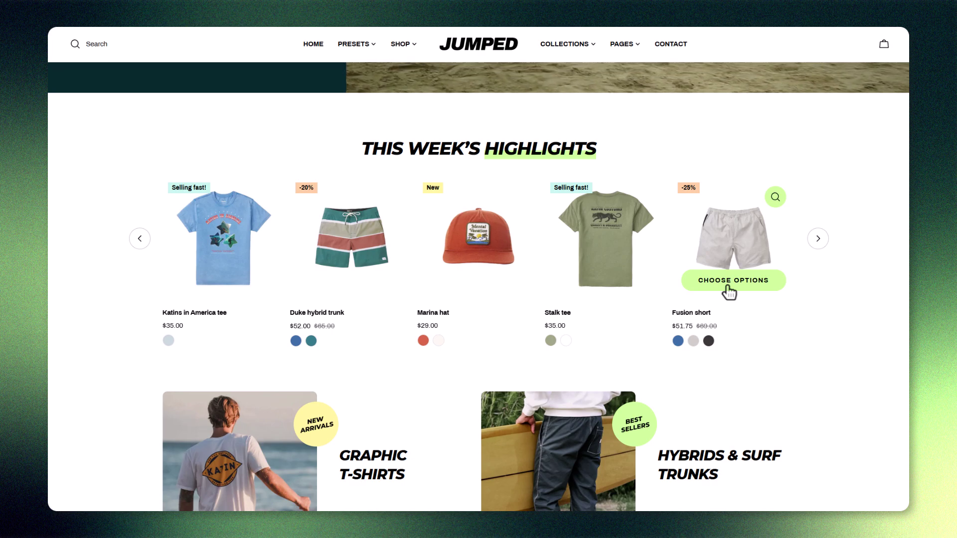
pyautogui.click(728, 286)
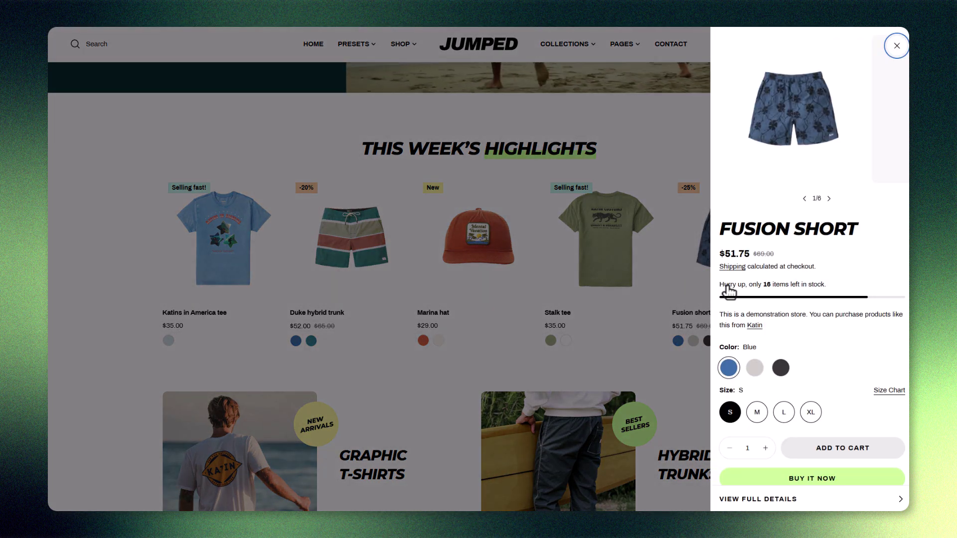
pyautogui.click(830, 199)
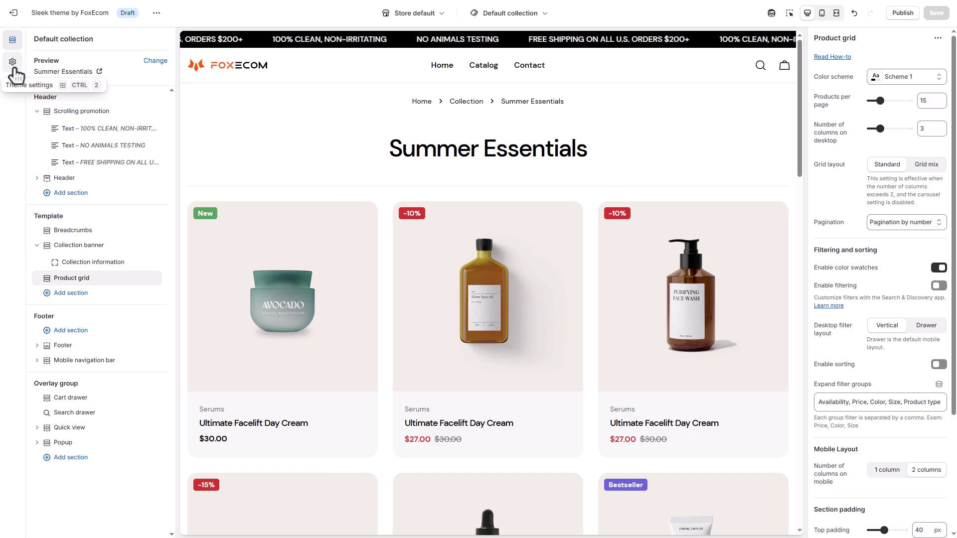
# - In theme settings' Product cards, preview the Standard card style, then return to Card
pyautogui.click(14, 67)
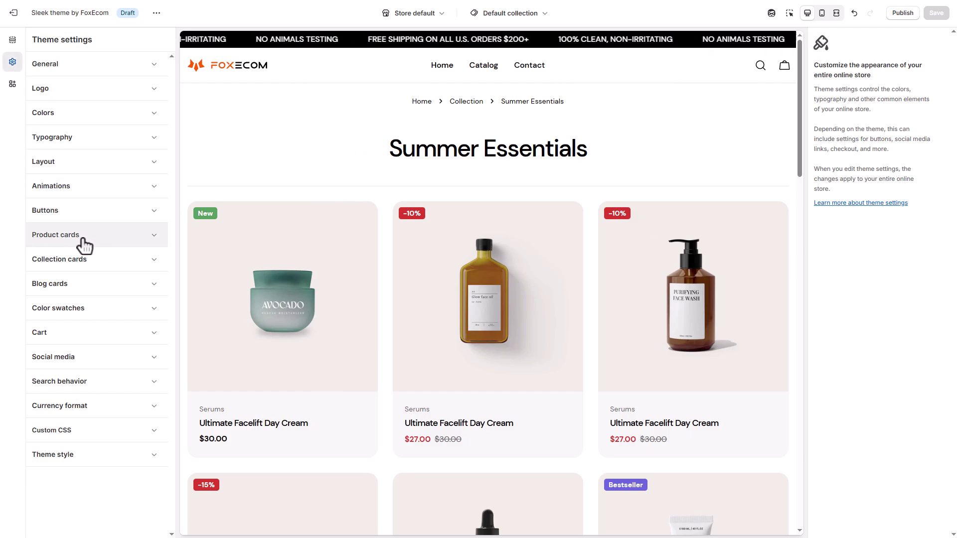
pyautogui.click(80, 235)
pyautogui.scroll(-3, 130, 242)
pyautogui.scroll(-3, 348, 181)
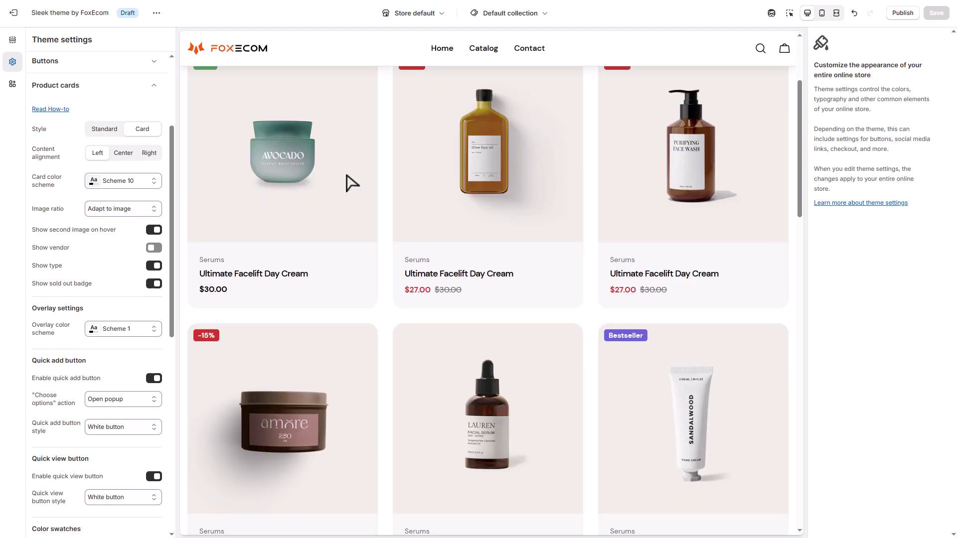
pyautogui.scroll(1, 278, 192)
pyautogui.click(111, 132)
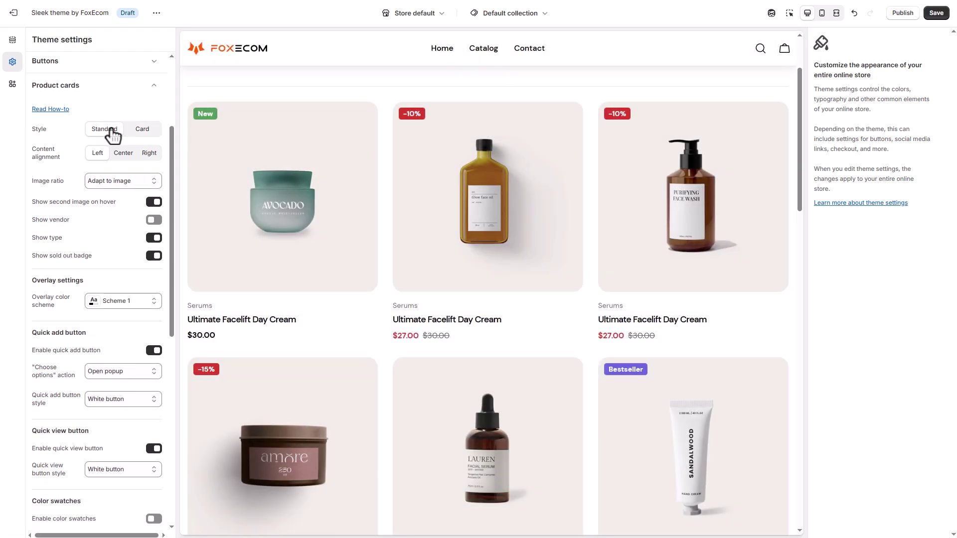
pyautogui.scroll(-5, 186, 132)
pyautogui.scroll(5, 189, 133)
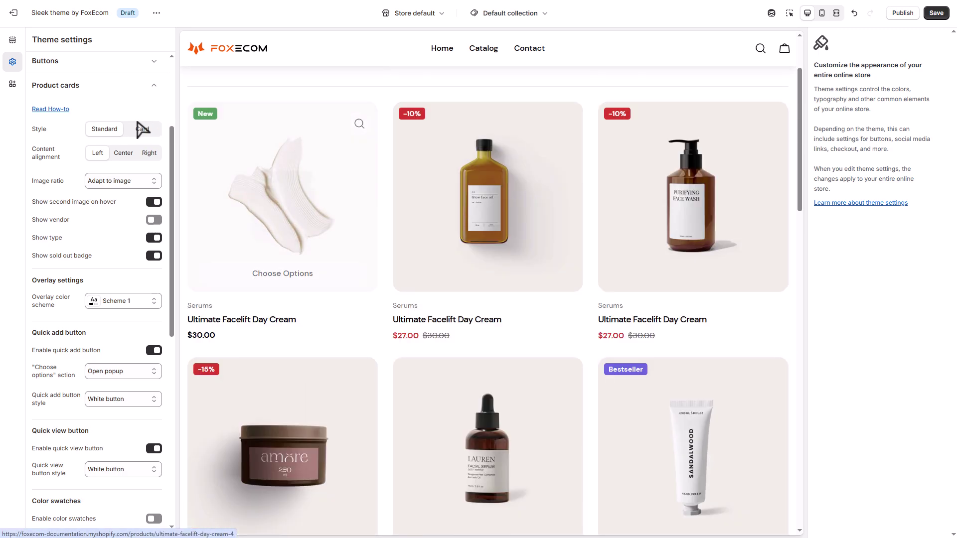
pyautogui.click(142, 131)
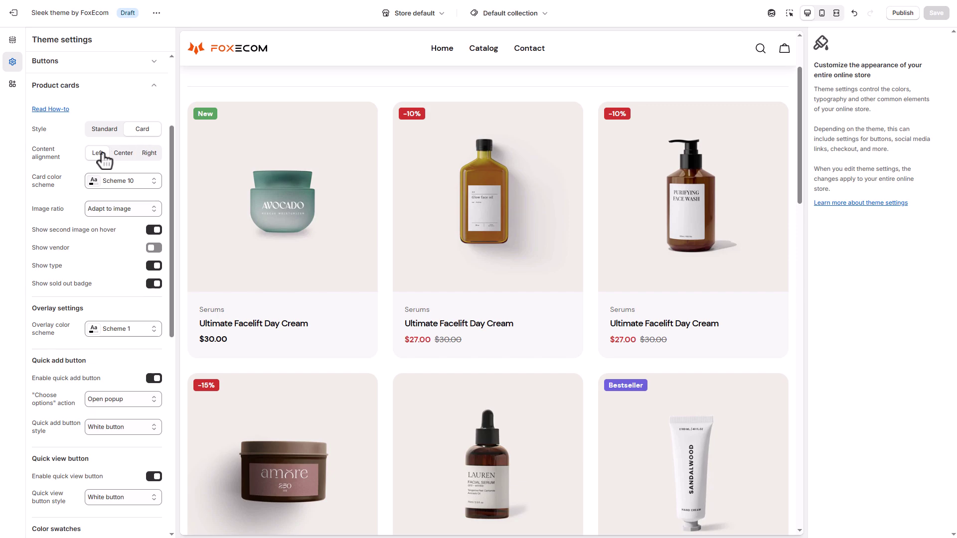
# - Center product card content, preview Portrait (3:4) image ratio, then revert to Adapt to image
pyautogui.click(124, 156)
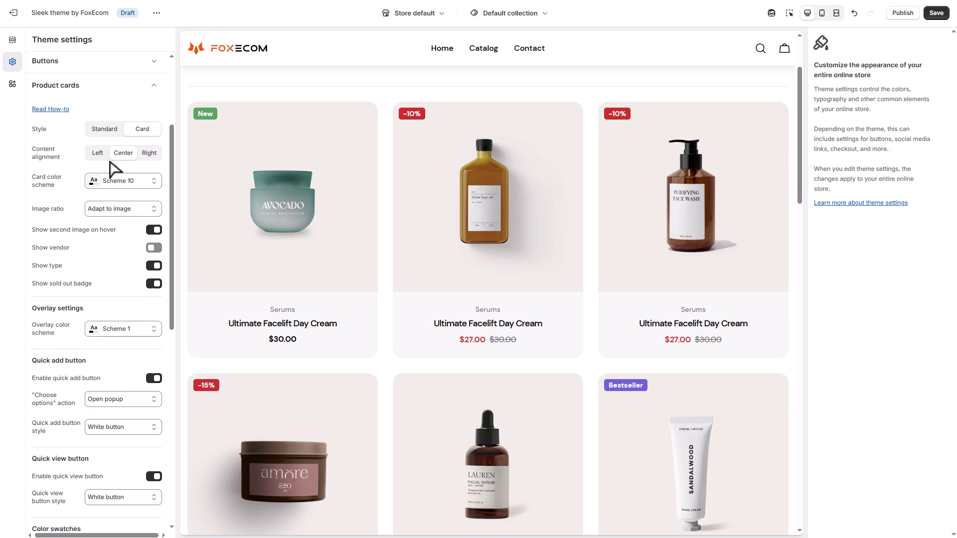
pyautogui.click(135, 209)
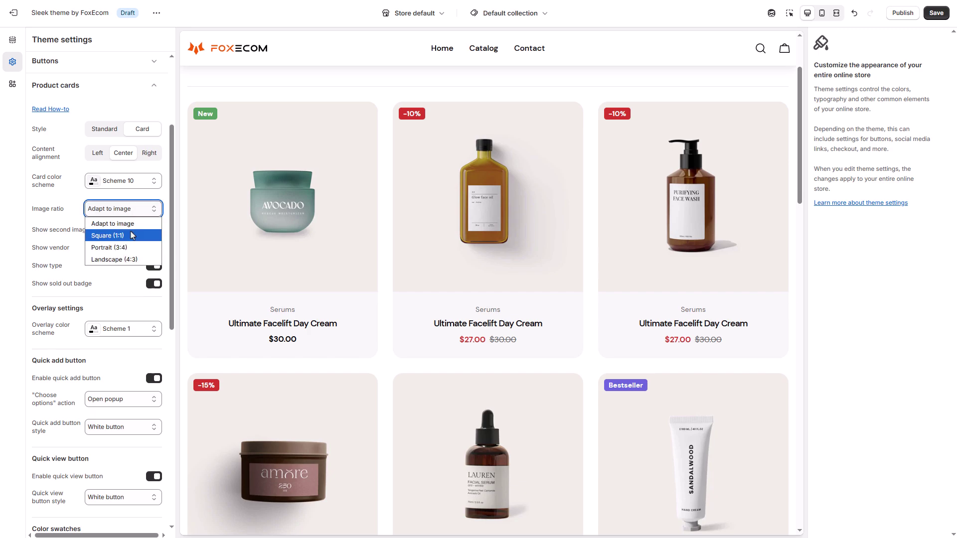
pyautogui.click(133, 248)
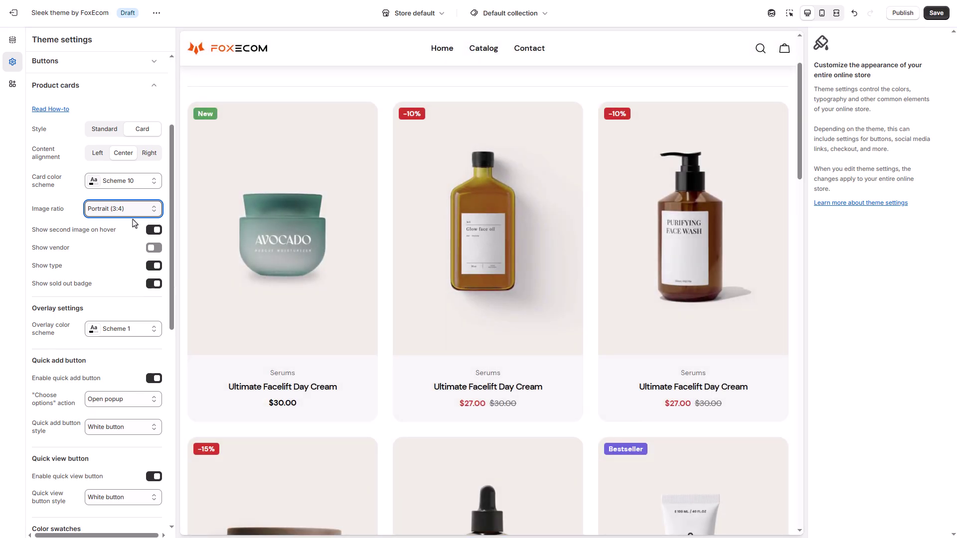
pyautogui.click(135, 214)
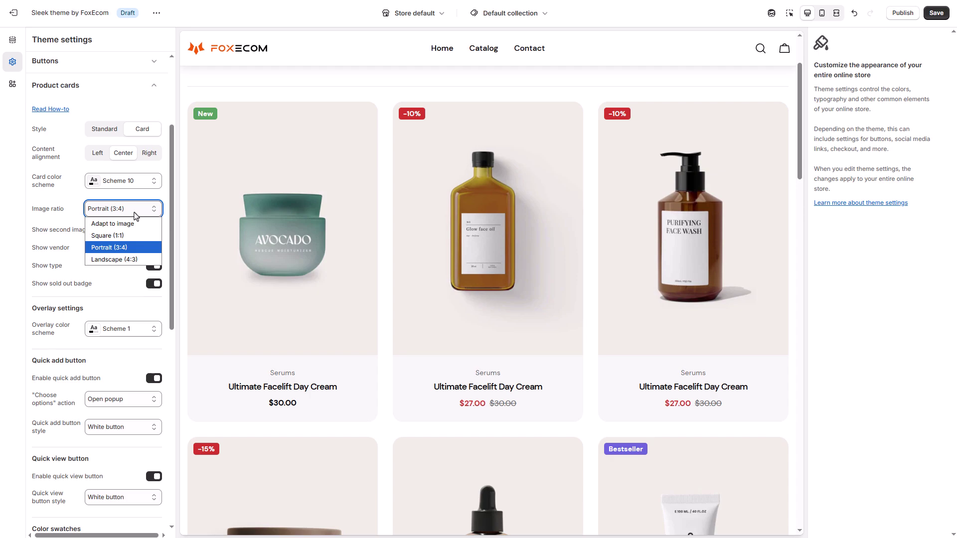
pyautogui.click(139, 230)
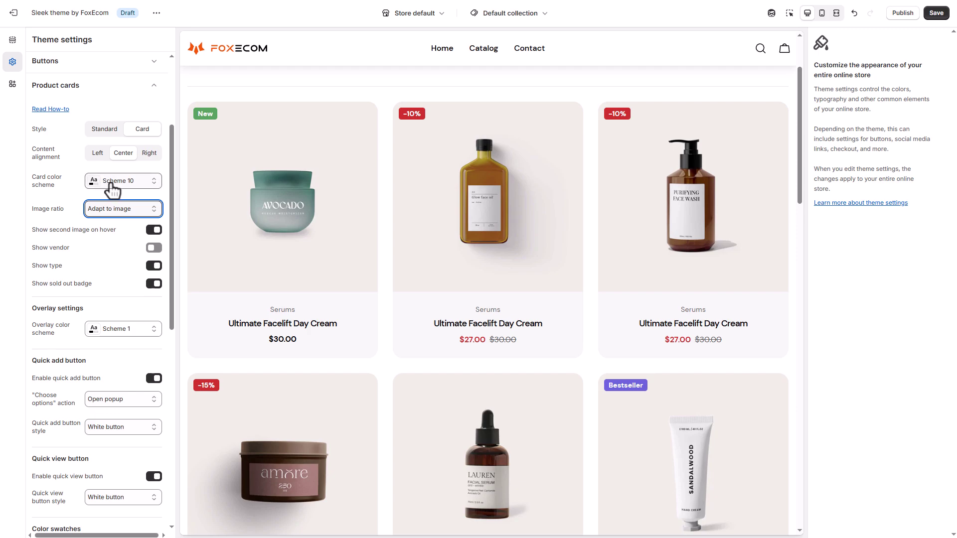
# - Try Scheme 5 for card colours, restore Scheme 10, and set content alignment to Left
pyautogui.click(142, 189)
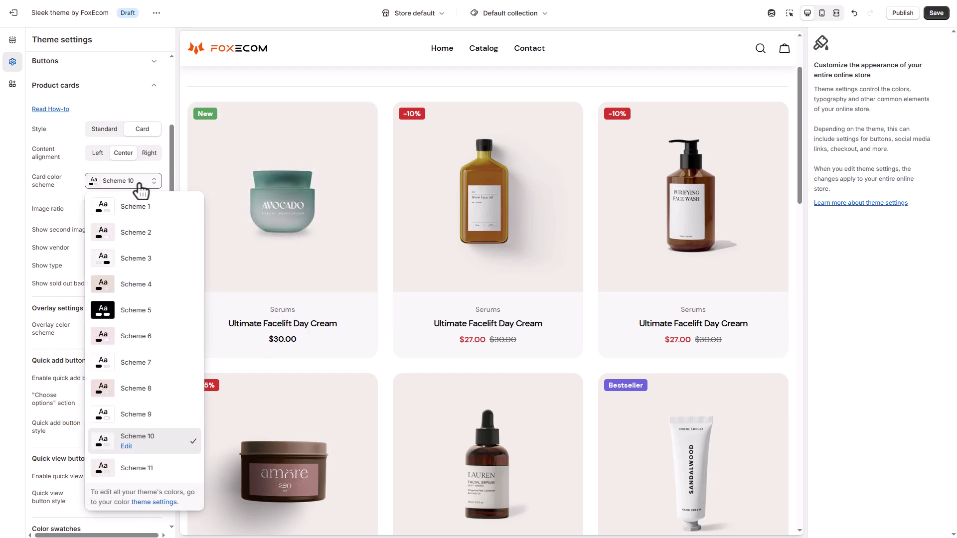
pyautogui.click(152, 315)
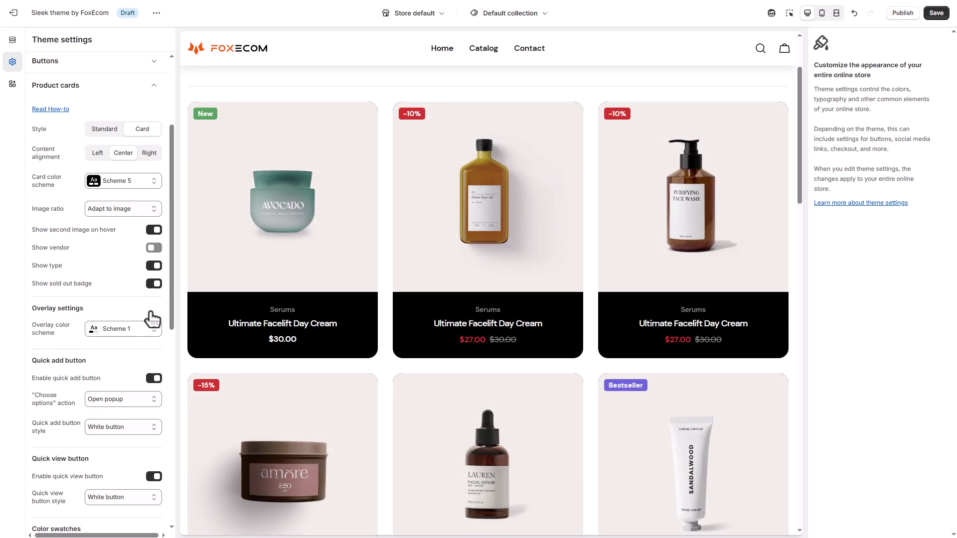
pyautogui.click(148, 185)
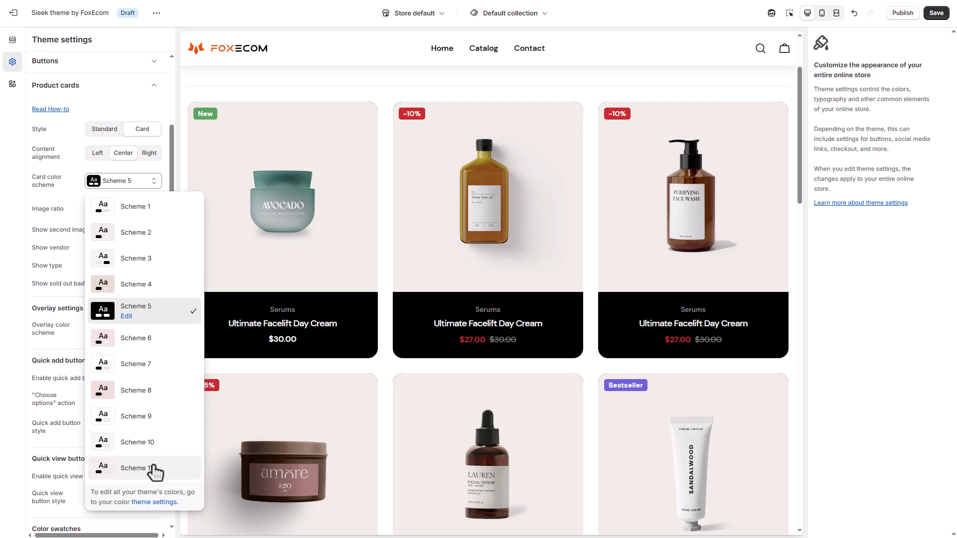
pyautogui.click(153, 459)
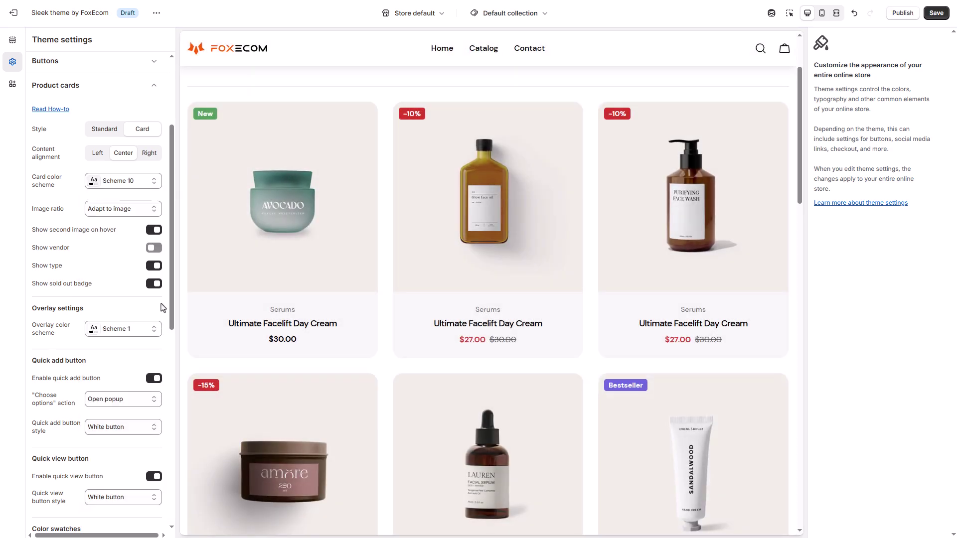
pyautogui.click(97, 152)
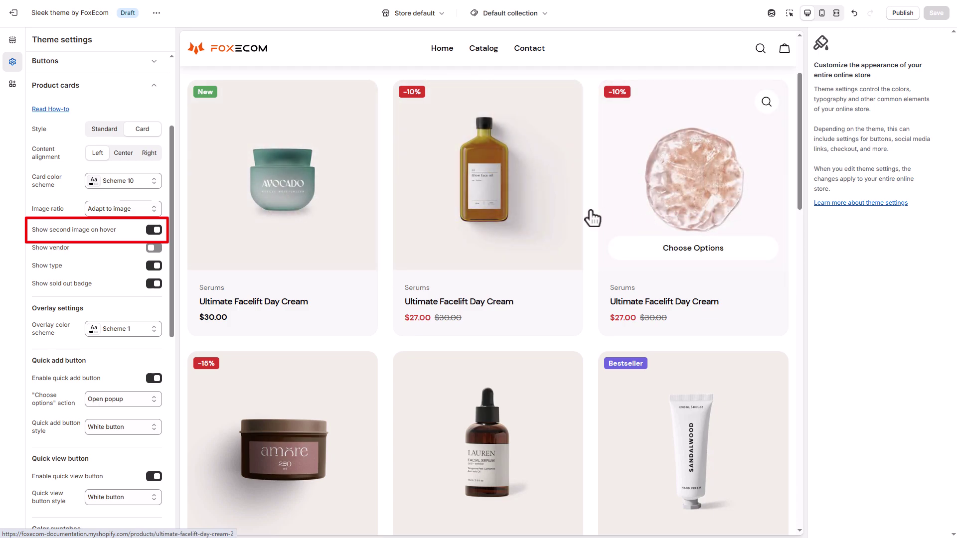
# - Turn Show vendor on, check the Sold out badge on a last-row card, then turn it off
pyautogui.click(152, 249)
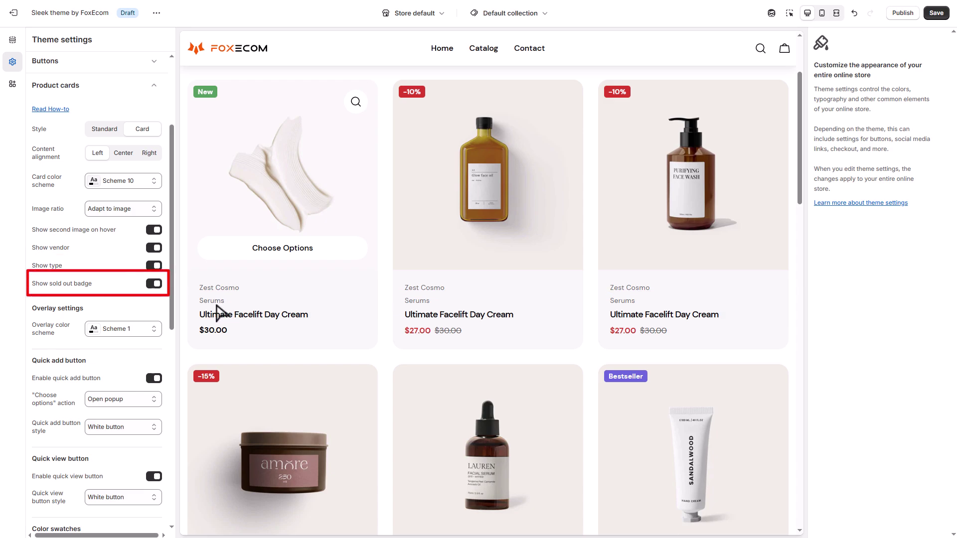
pyautogui.scroll(-15, 244, 319)
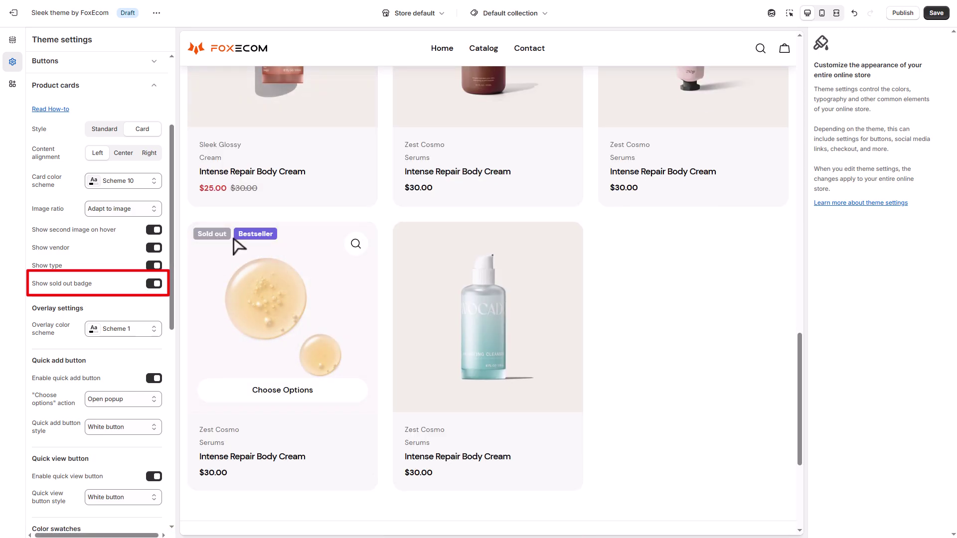
pyautogui.scroll(2, 249, 289)
pyautogui.click(154, 247)
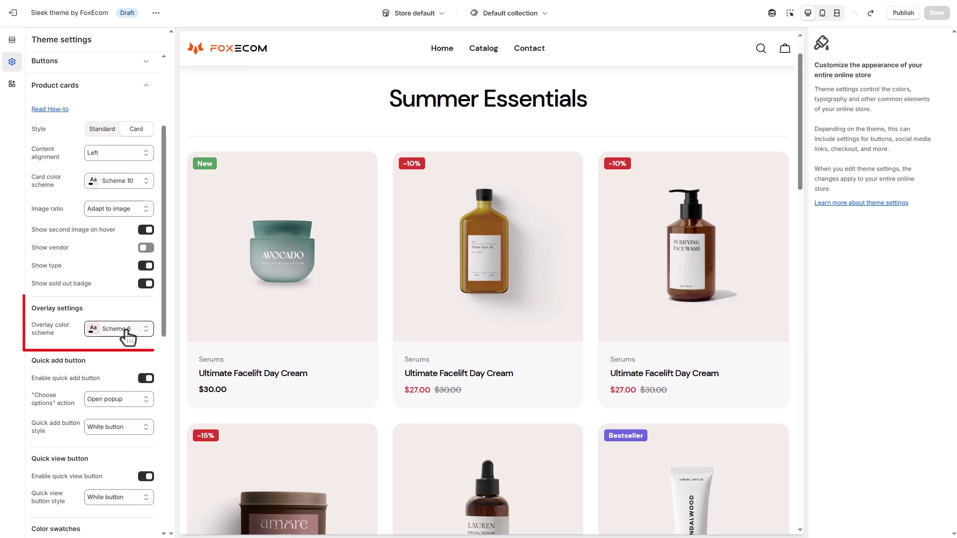
# - Open the overlay colour scheme choices and close the cart drawer
pyautogui.click(125, 330)
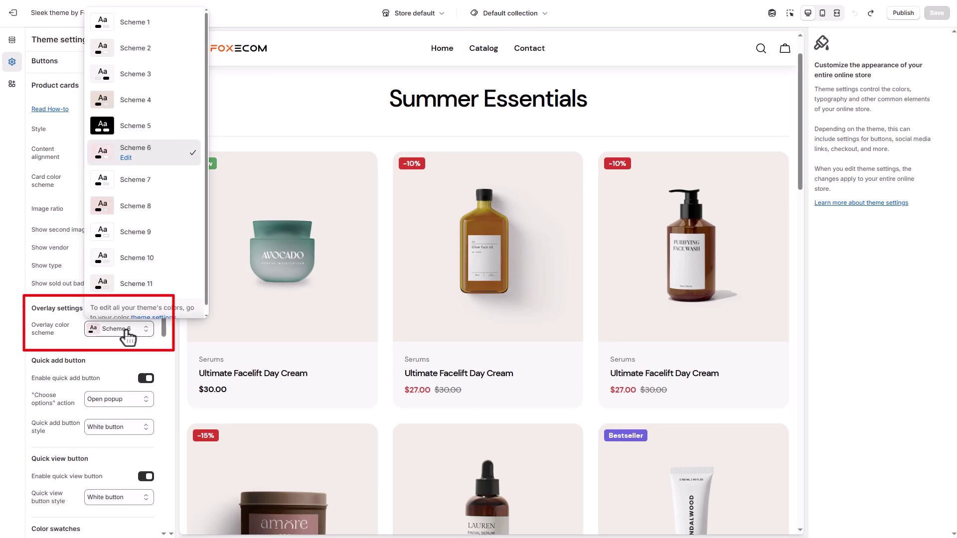
pyautogui.moveTo(409, 261)
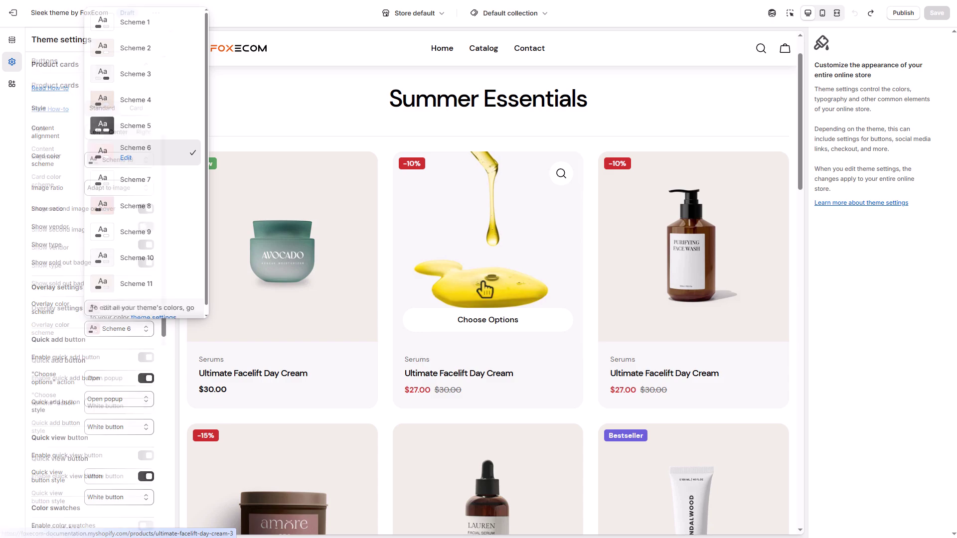
pyautogui.scroll(-3, 273, 335)
pyautogui.moveTo(252, 427)
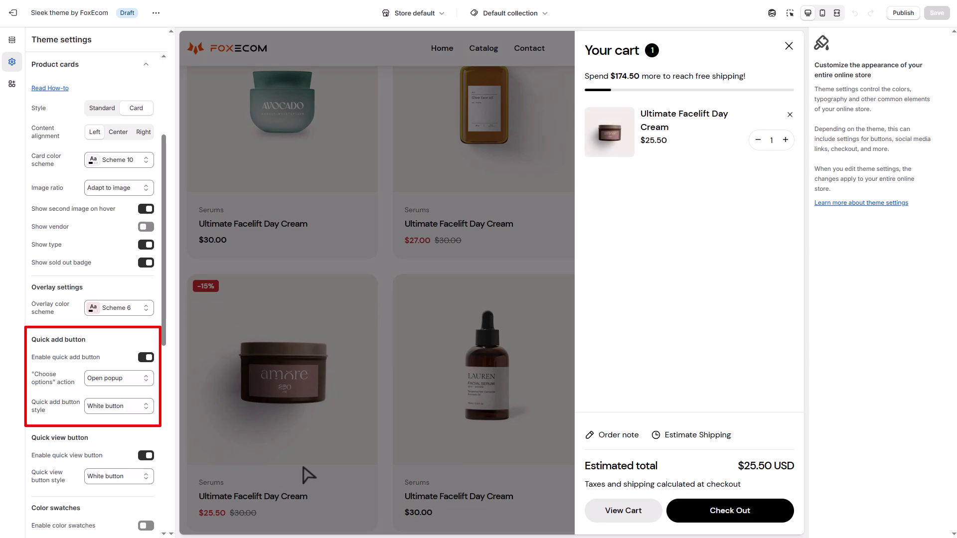
pyautogui.click(305, 472)
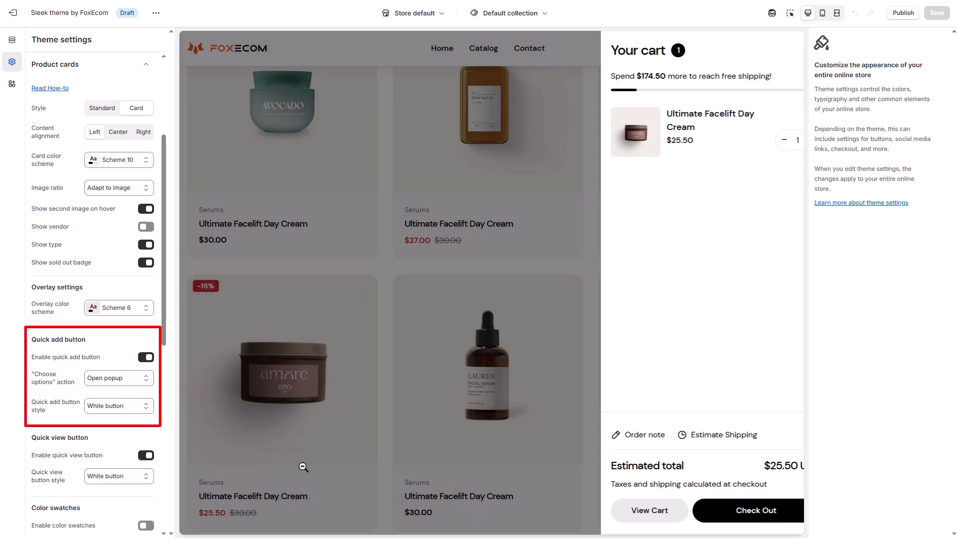
# - Add the 75ml Ultimate Facelift Day Cream to the cart from its quick-view popup
pyautogui.moveTo(489, 468)
pyautogui.click(503, 451)
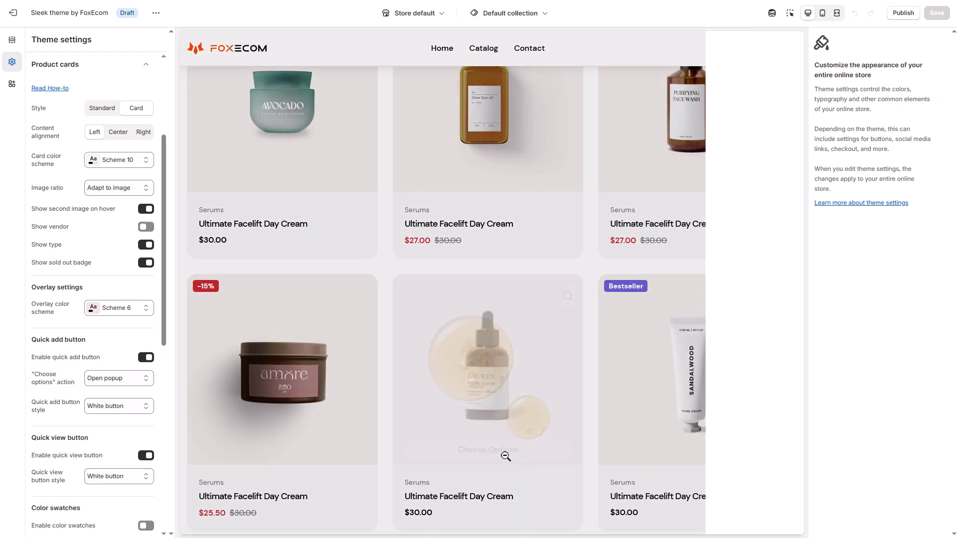
pyautogui.scroll(-2, 733, 397)
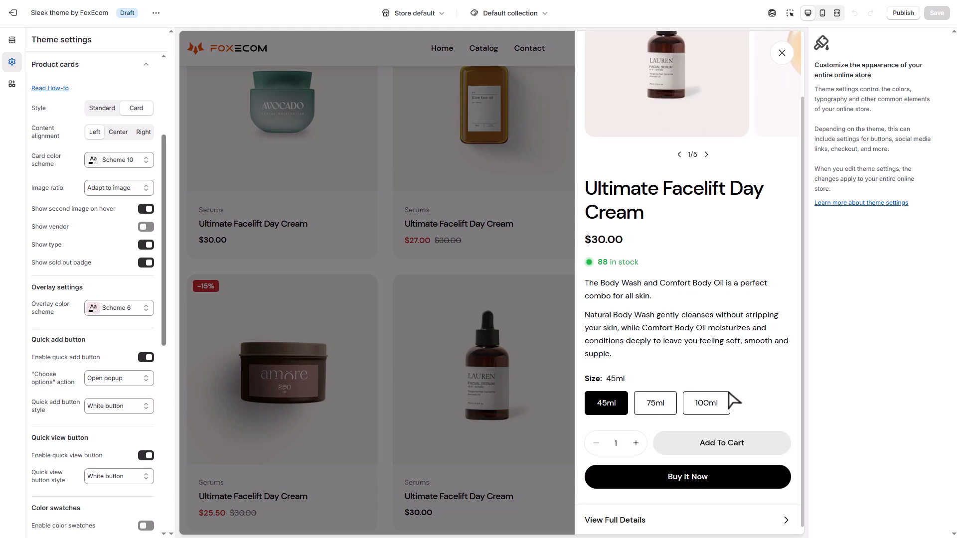
pyautogui.scroll(2, 723, 349)
pyautogui.click(706, 223)
pyautogui.click(655, 471)
pyautogui.scroll(-2, 688, 449)
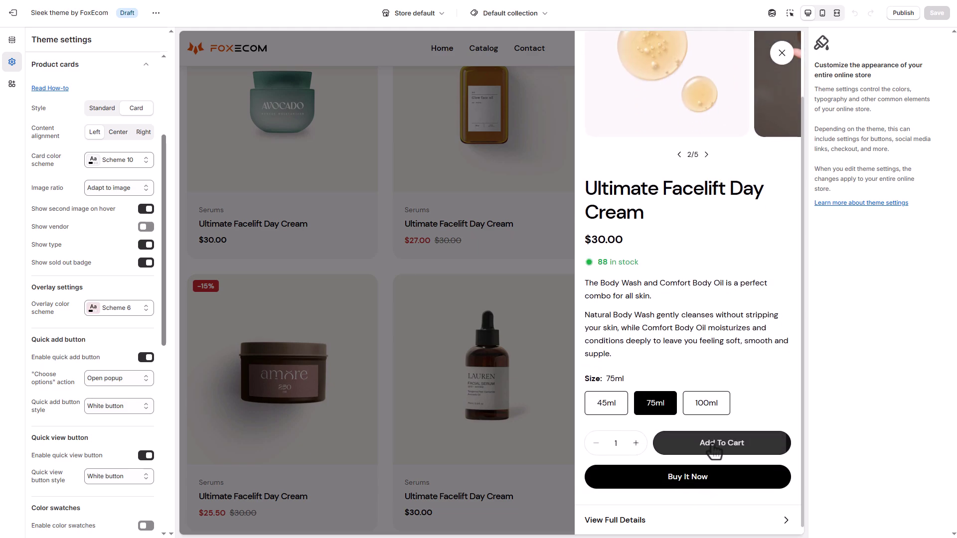
pyautogui.click(709, 445)
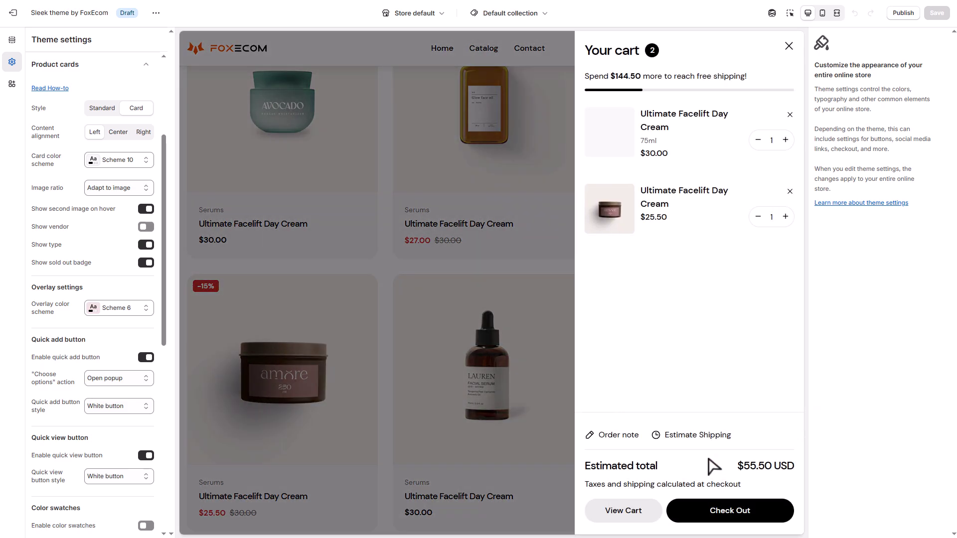
# - Close the cart, leave choose-options on Open popup, and open the discounted cream's quick view
pyautogui.click(299, 404)
pyautogui.click(118, 378)
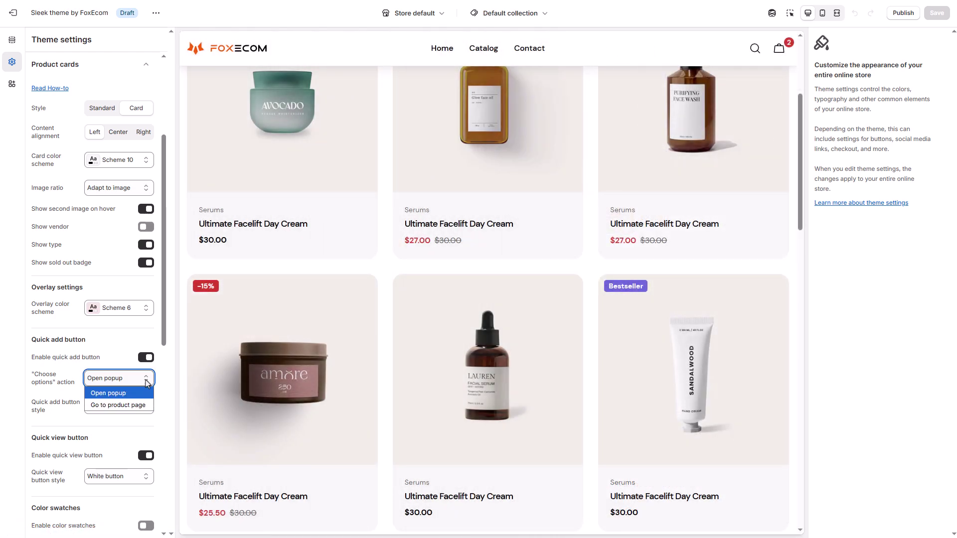
pyautogui.press('Tab')
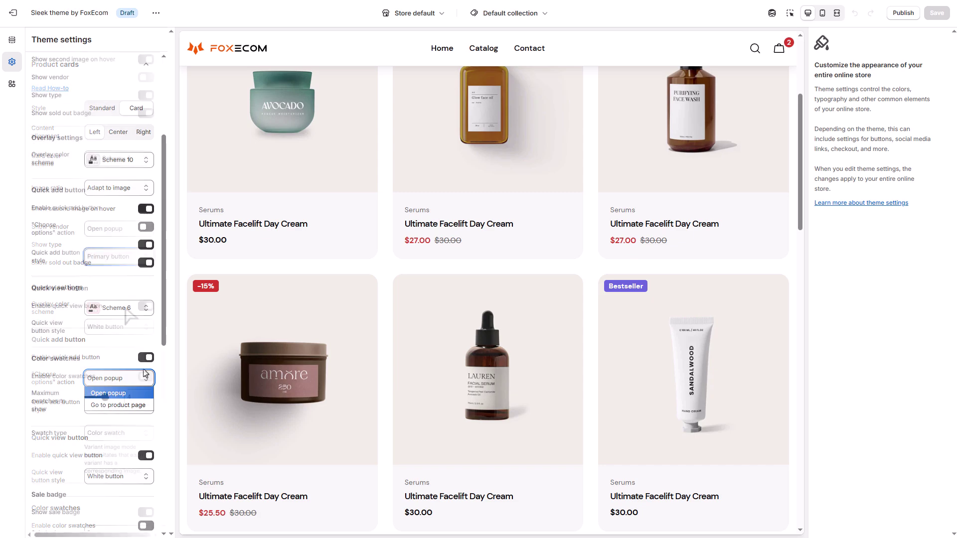
pyautogui.scroll(-3, 143, 319)
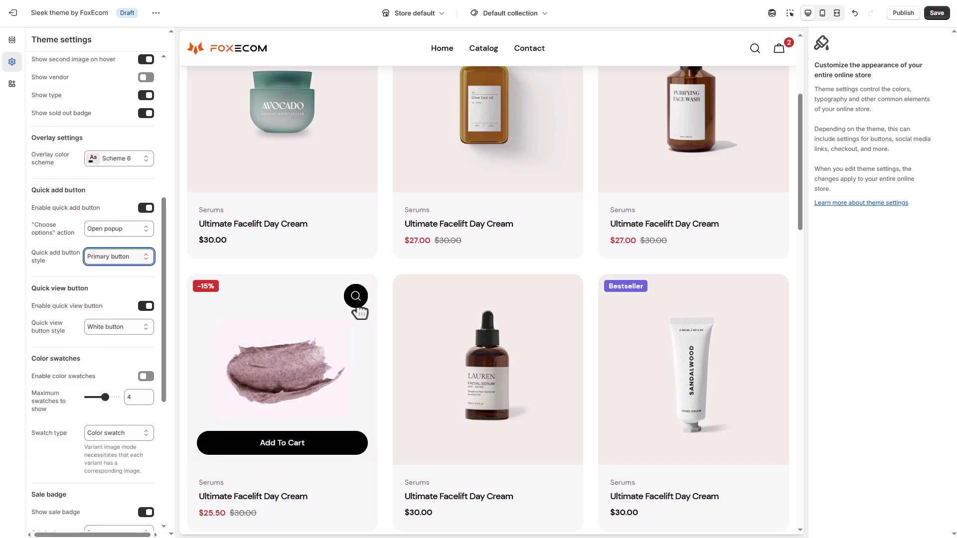
pyautogui.click(357, 305)
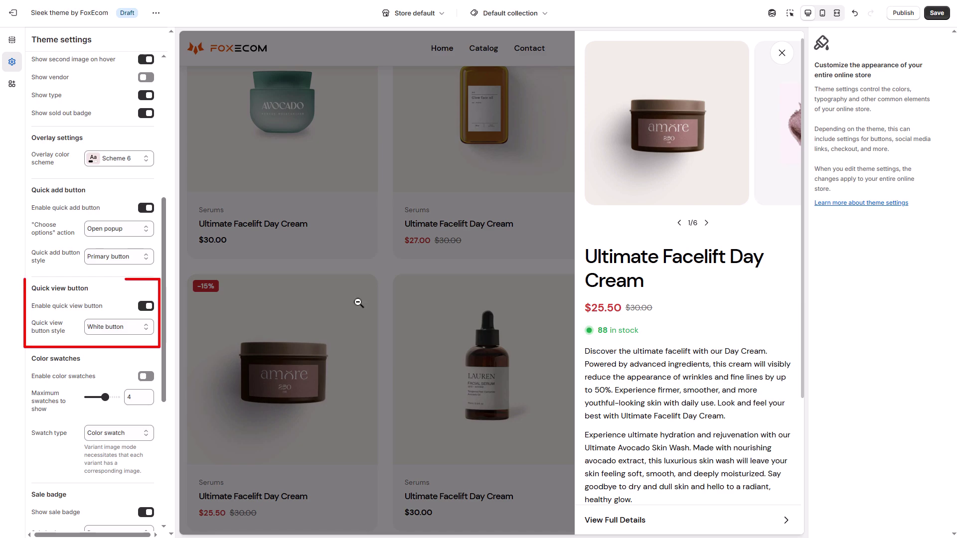
# - Close the cream's quick view and set Quick view button style to Primary button
pyautogui.click(210, 315)
pyautogui.click(142, 328)
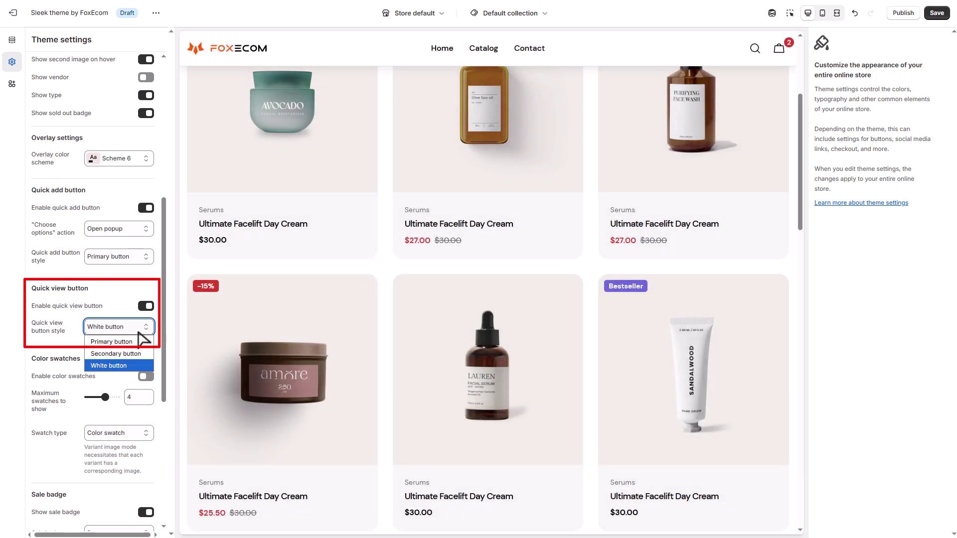
pyautogui.click(142, 341)
pyautogui.moveTo(316, 331)
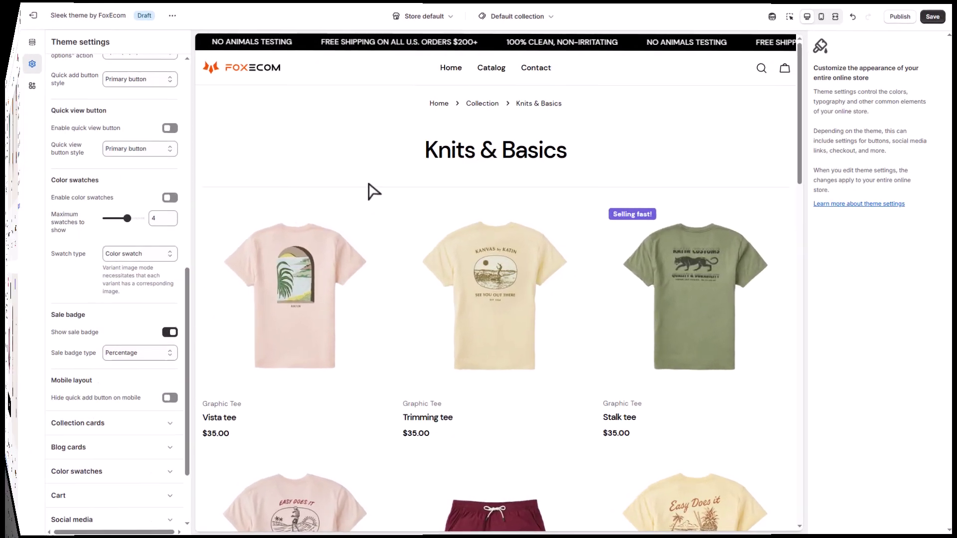
pyautogui.scroll(-1, 388, 188)
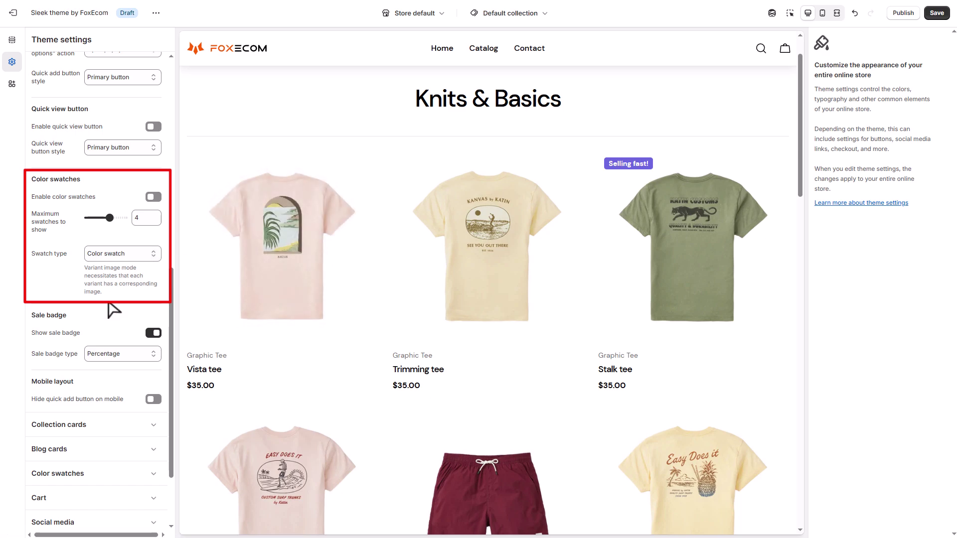
# - Keep the Color swatch trigger as Color and replace the Swatches list with the pasted rules
pyautogui.scroll(-3, 112, 306)
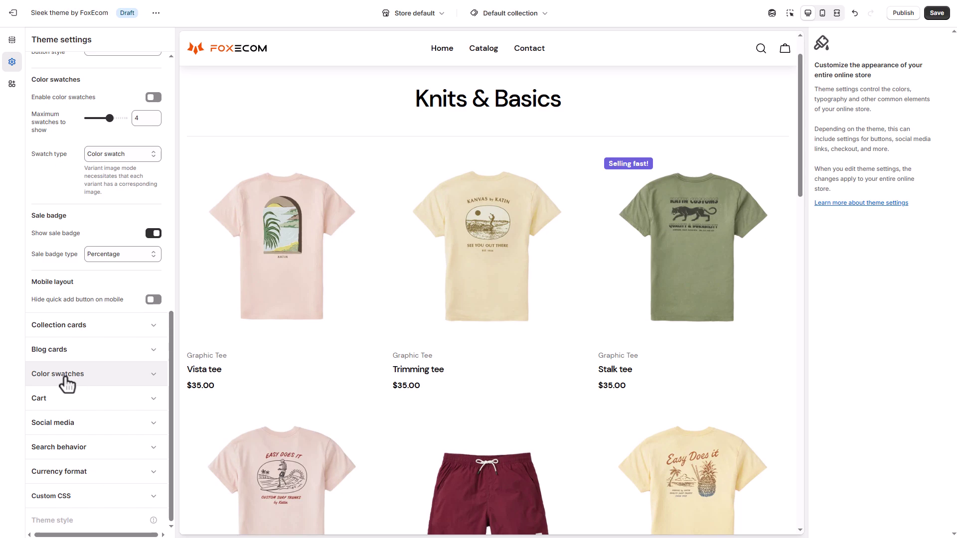
pyautogui.click(67, 381)
pyautogui.click(99, 276)
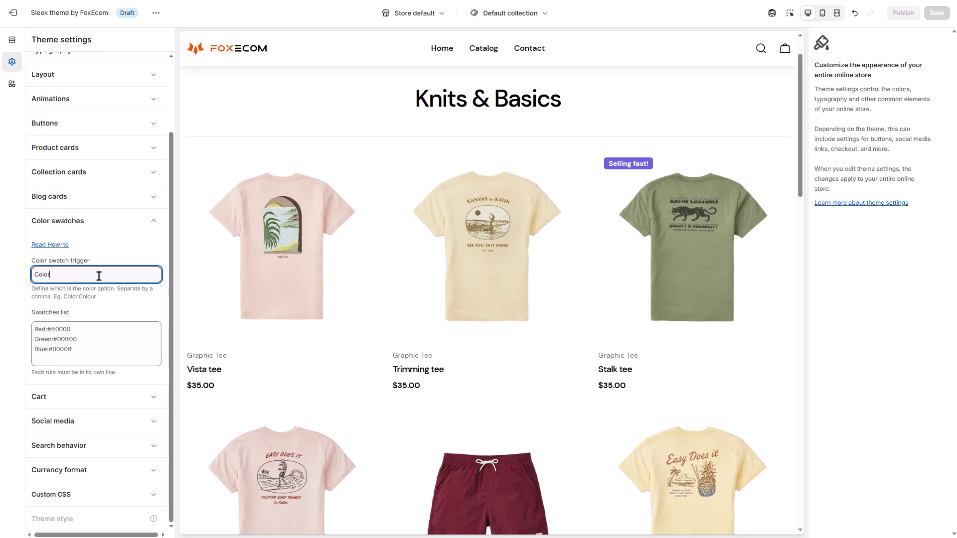
pyautogui.click(115, 251)
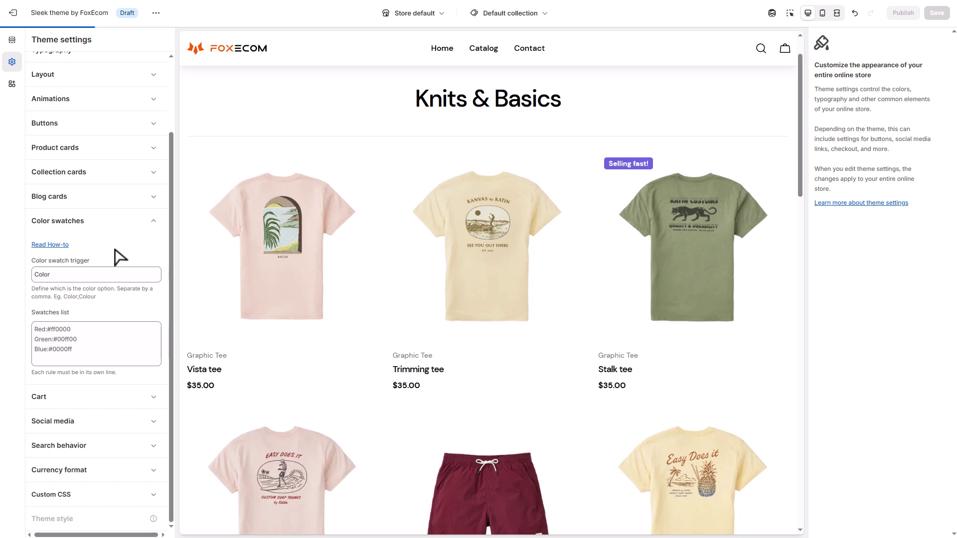
pyautogui.click(95, 330)
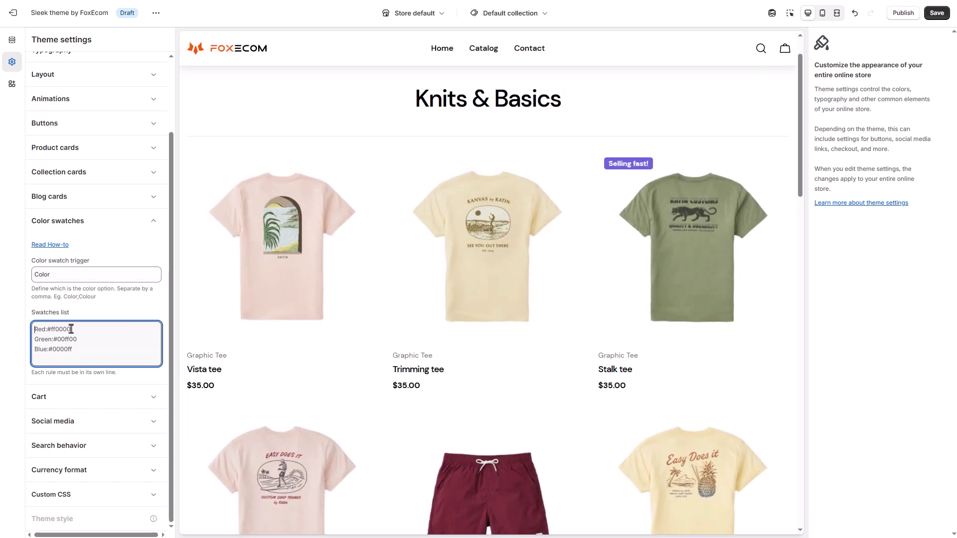
pyautogui.hotkey('ctrl', 'a')
pyautogui.hotkey('ctrl', 'v')
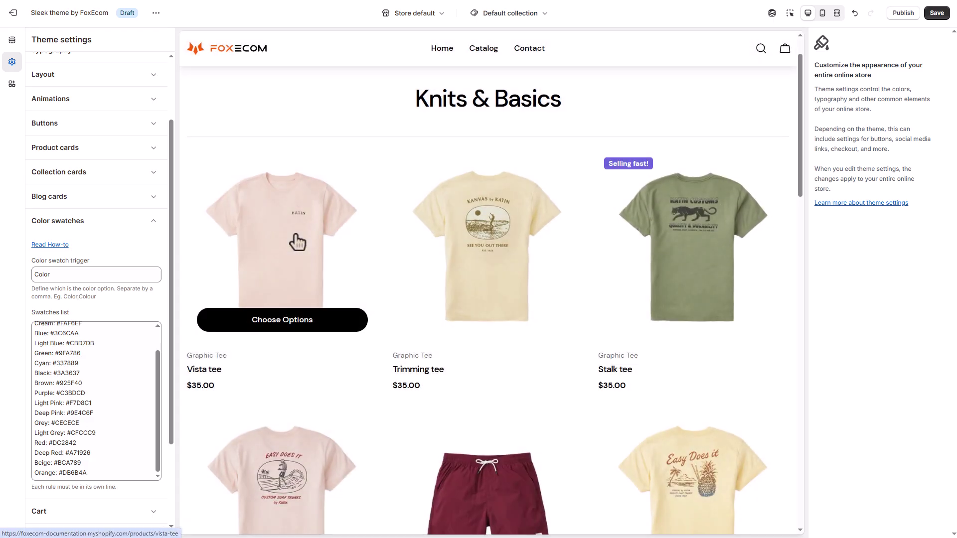
# - Check swatches on the Vista tee page, then enable colour swatches on product cards
pyautogui.click(295, 234)
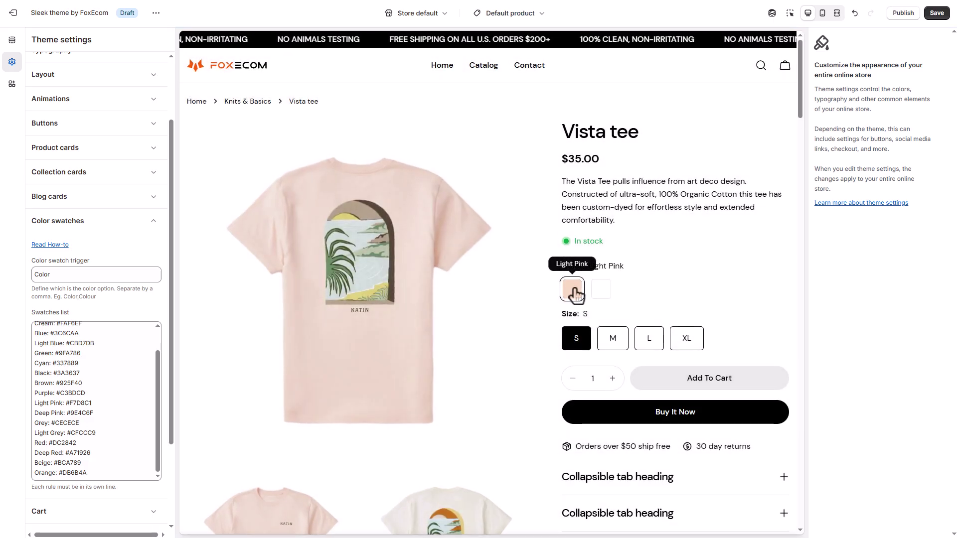
pyautogui.scroll(-5, 135, 244)
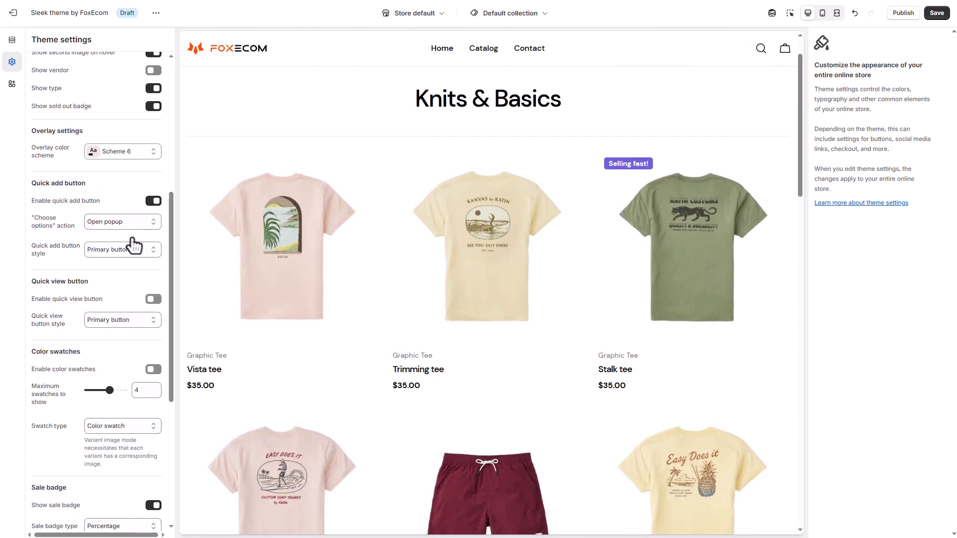
pyautogui.scroll(-4, 133, 245)
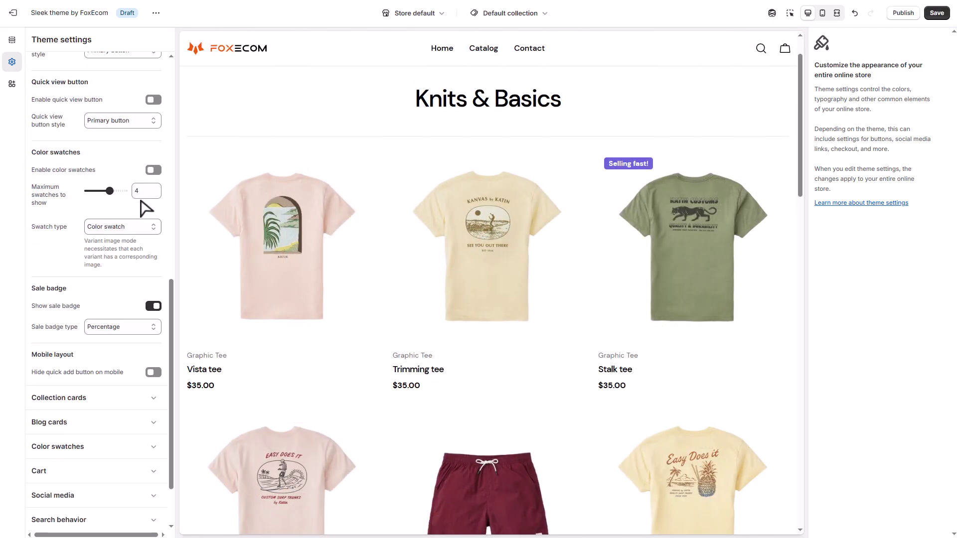
pyautogui.click(153, 170)
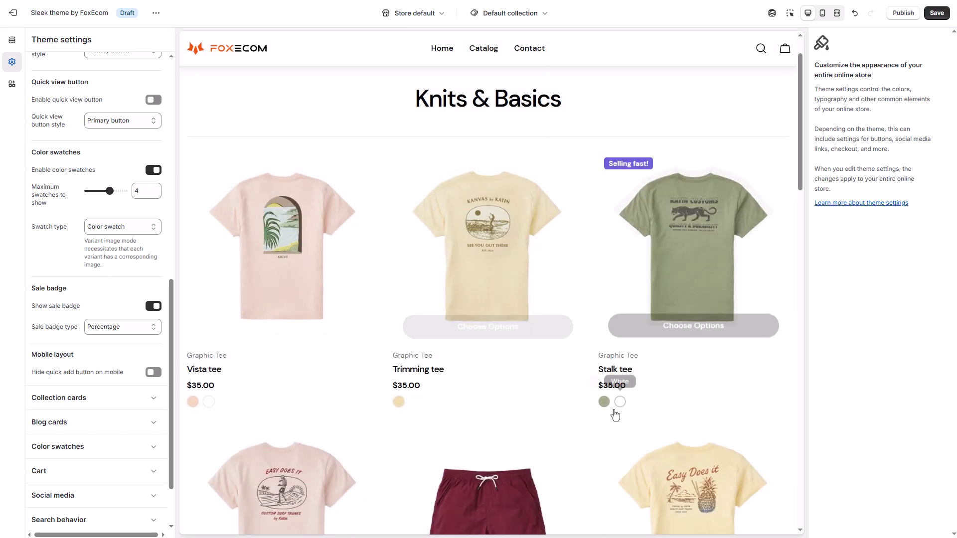
pyautogui.scroll(-10, 590, 399)
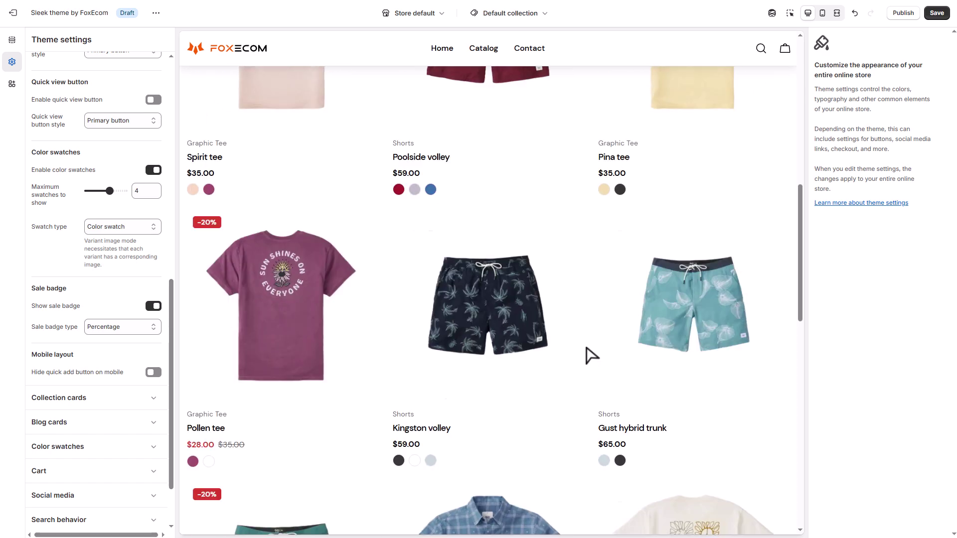
pyautogui.scroll(-8, 591, 355)
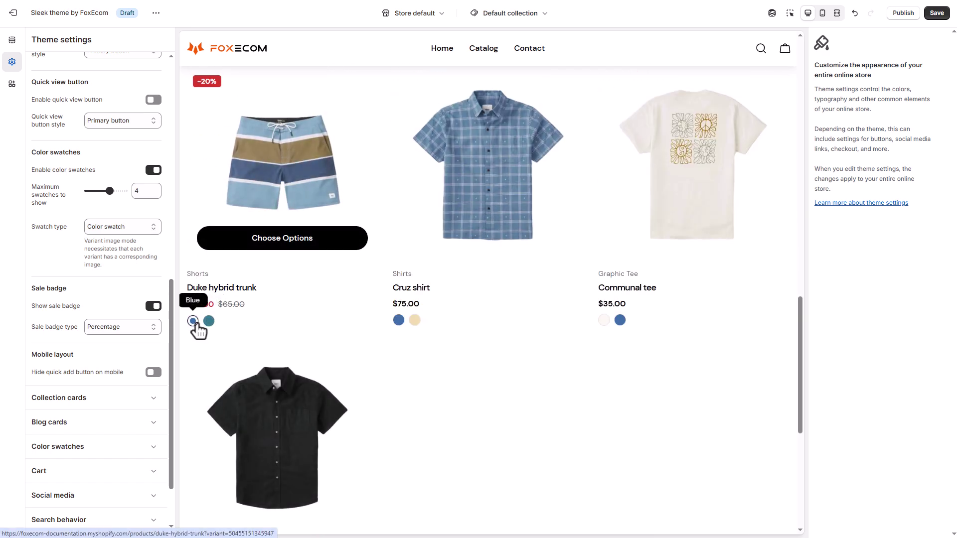
pyautogui.scroll(2, 198, 329)
pyautogui.click(119, 327)
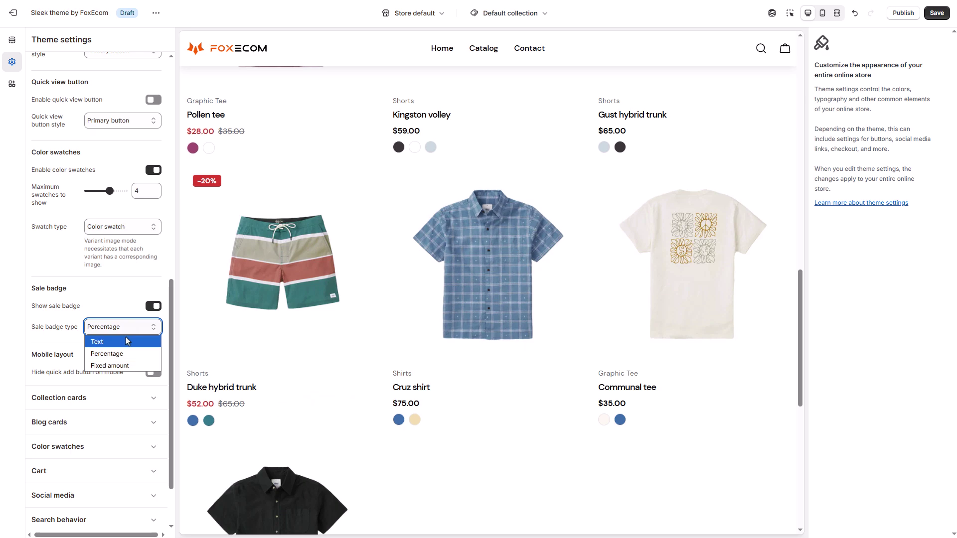
# - Set sale badge type to Fixed amount and hide quick add buttons in the mobile preview
pyautogui.click(128, 342)
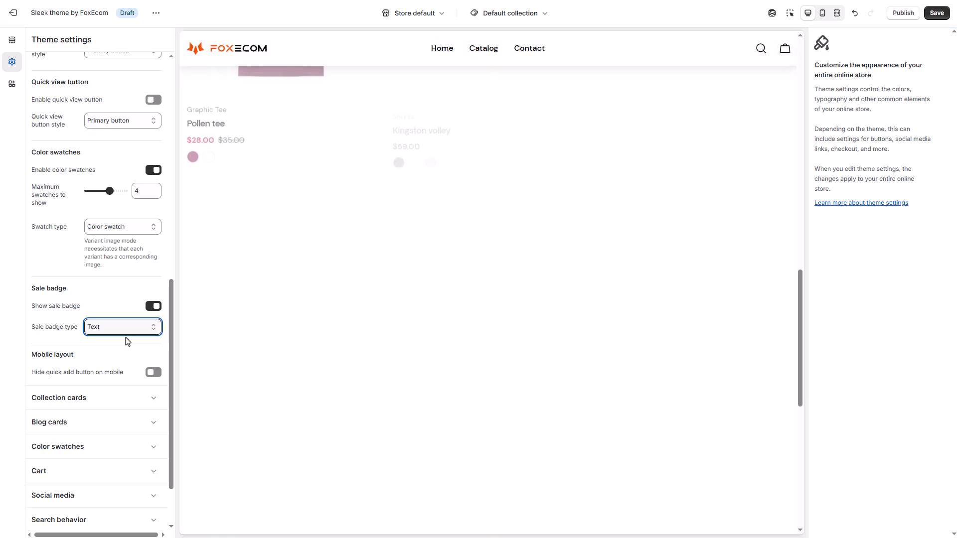
pyautogui.click(127, 332)
pyautogui.click(124, 367)
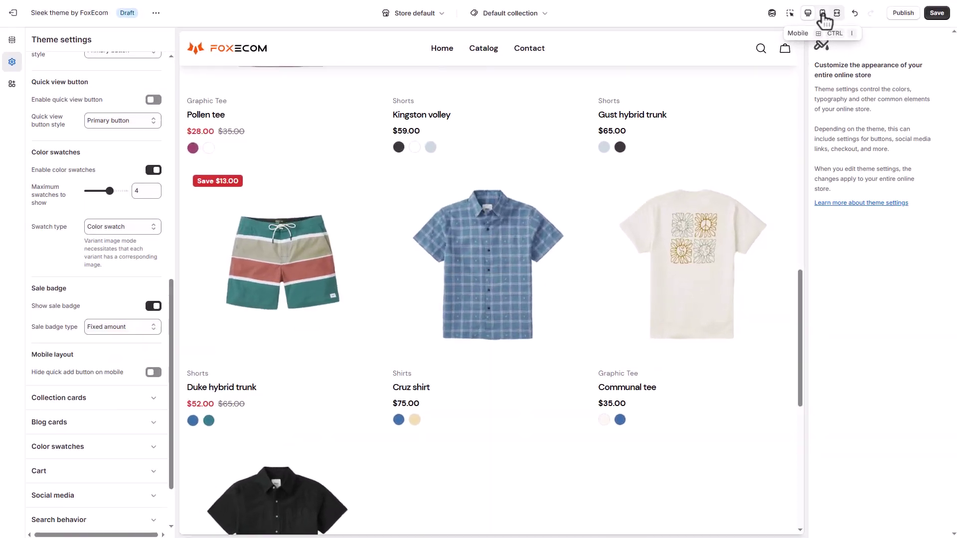
pyautogui.click(822, 13)
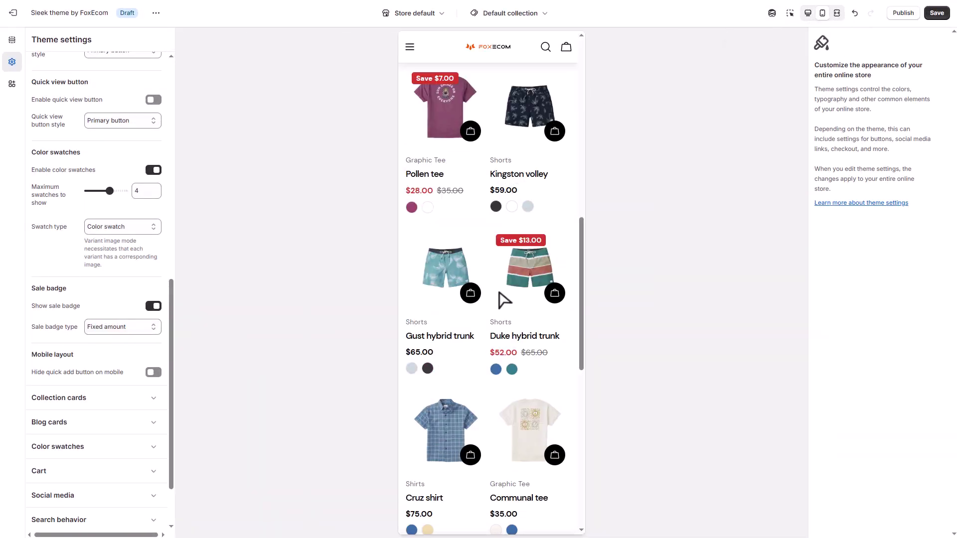
pyautogui.click(154, 374)
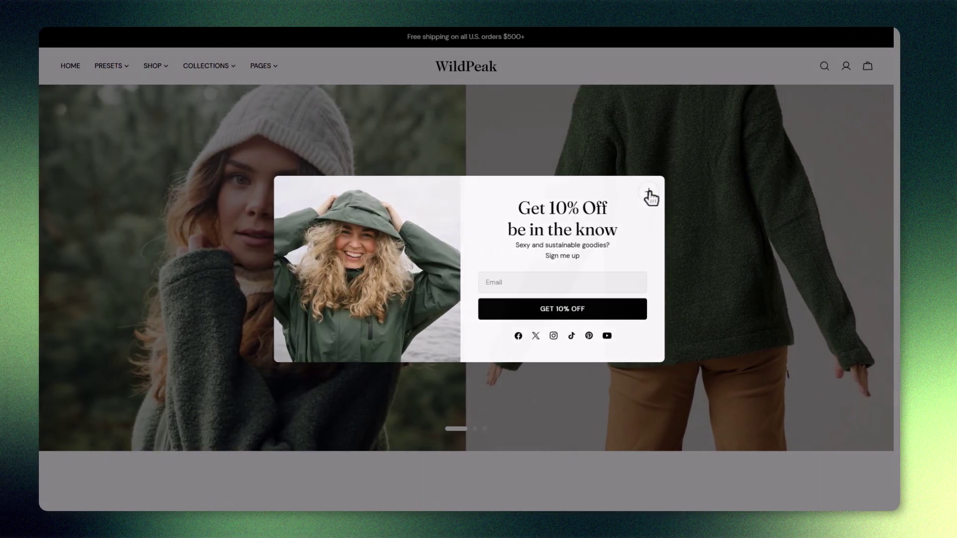
# - Dismiss the Get 10% Off popup and scroll to the So, what else is new? grid
pyautogui.click(649, 194)
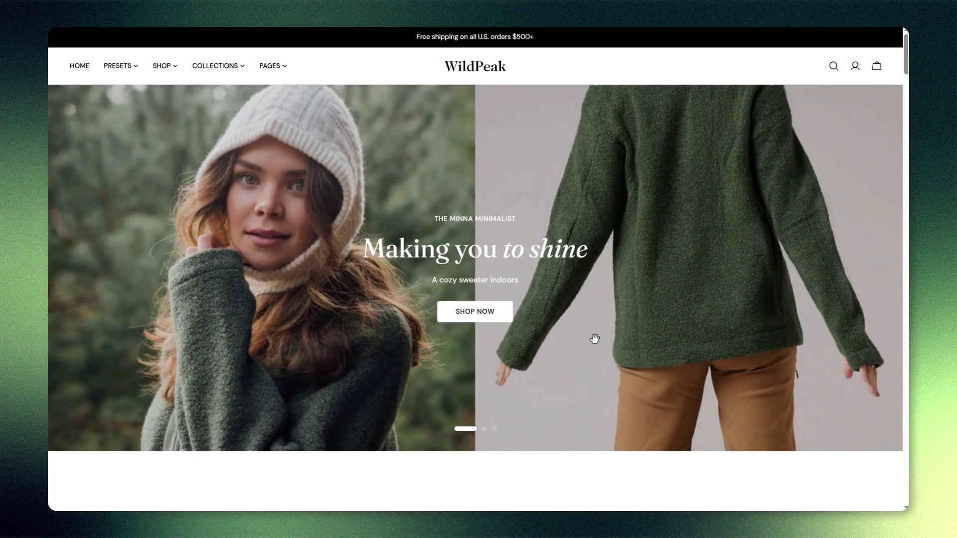
pyautogui.scroll(-9, 594, 339)
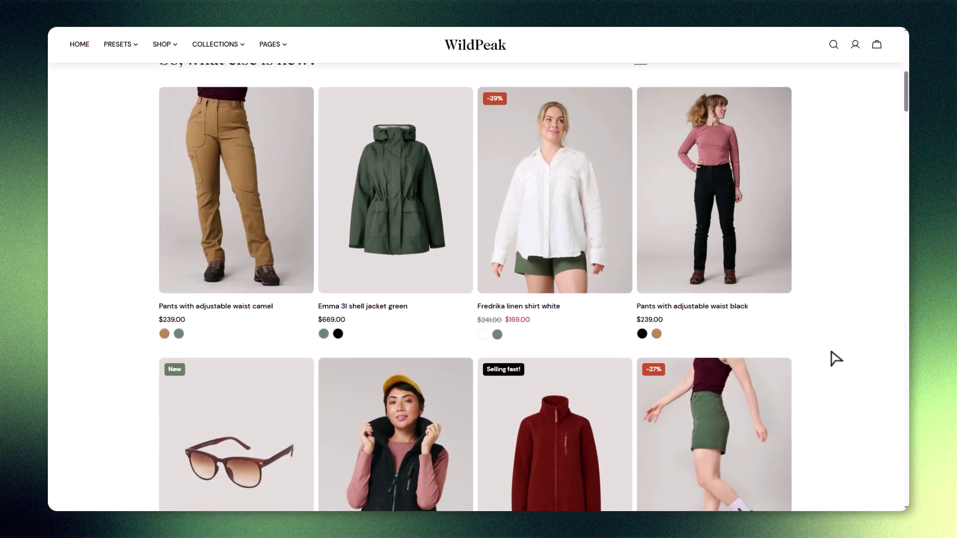
pyautogui.scroll(-3, 836, 358)
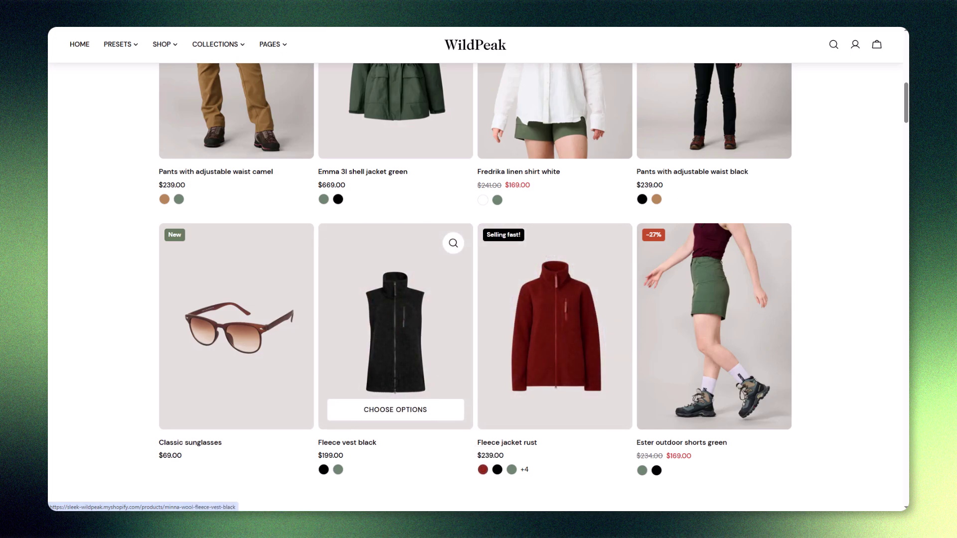
pyautogui.scroll(3, 319, 368)
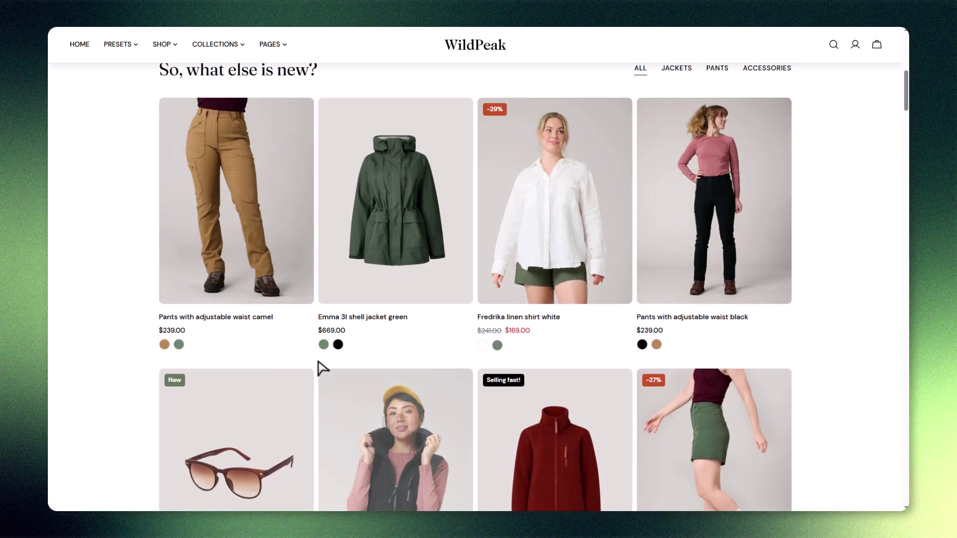